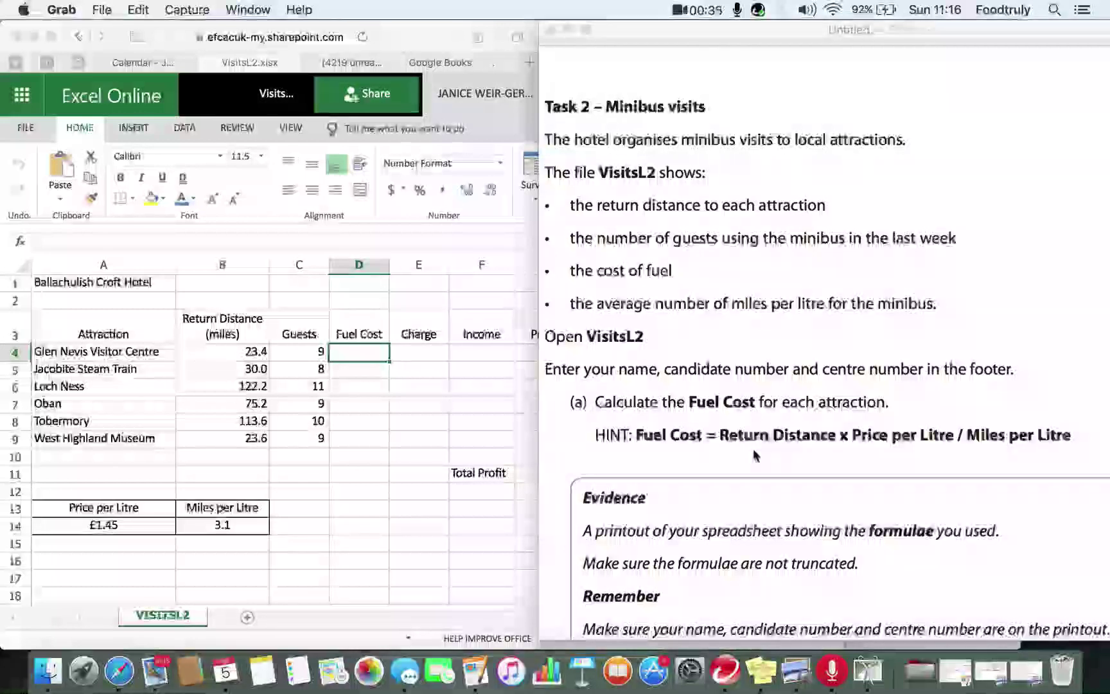
Step: Enter the Glen Nevis Visitor Centre fuel cost formula =(B4*A14)/B14 in cell D4
click(351, 355)
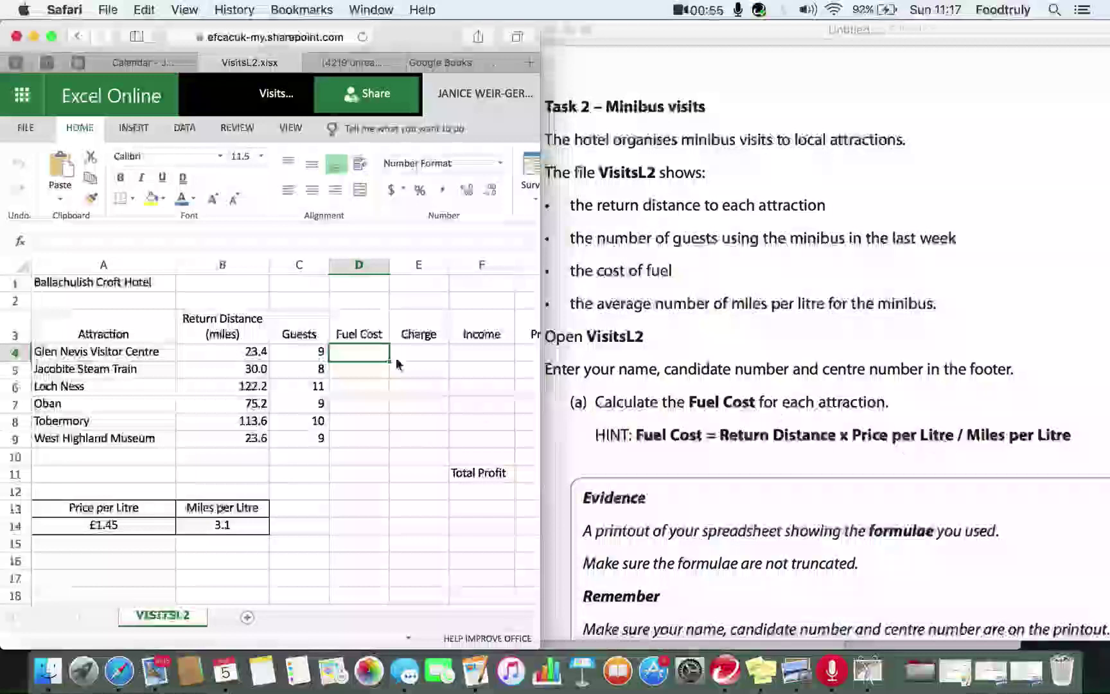
text(=)
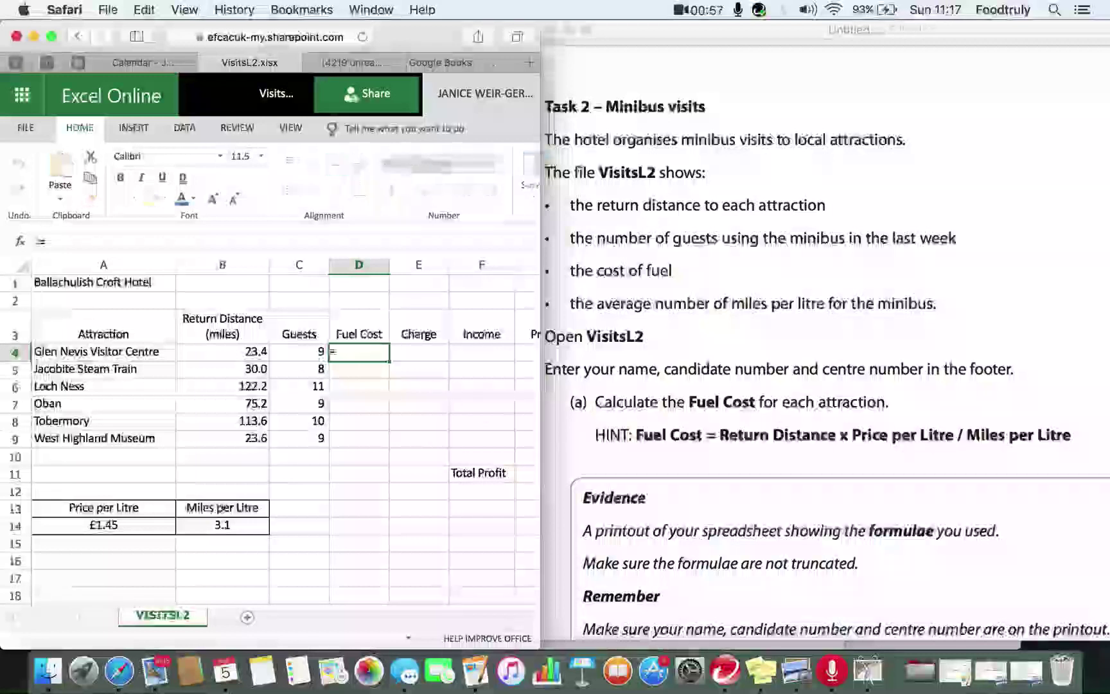
text(()
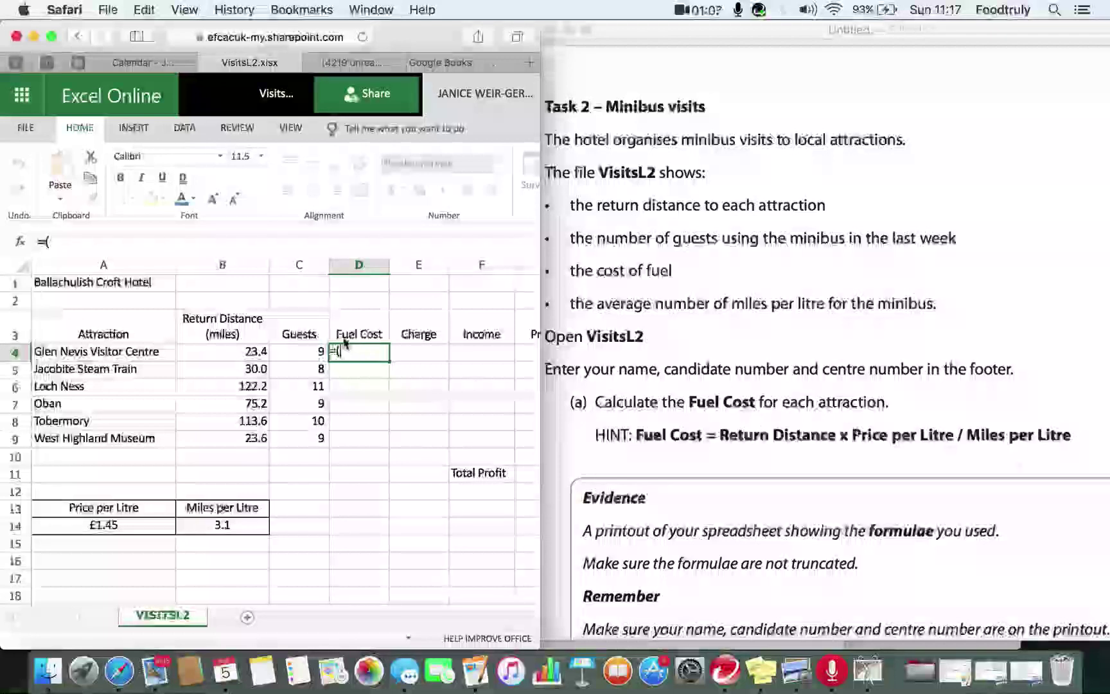
click(247, 352)
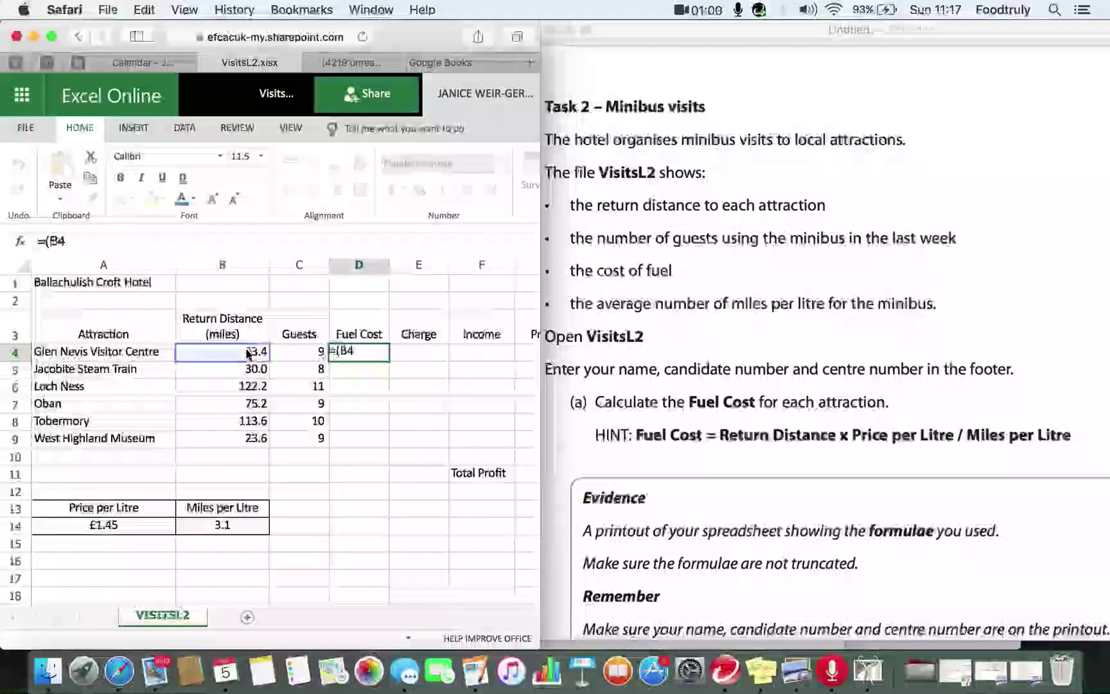
text(*)
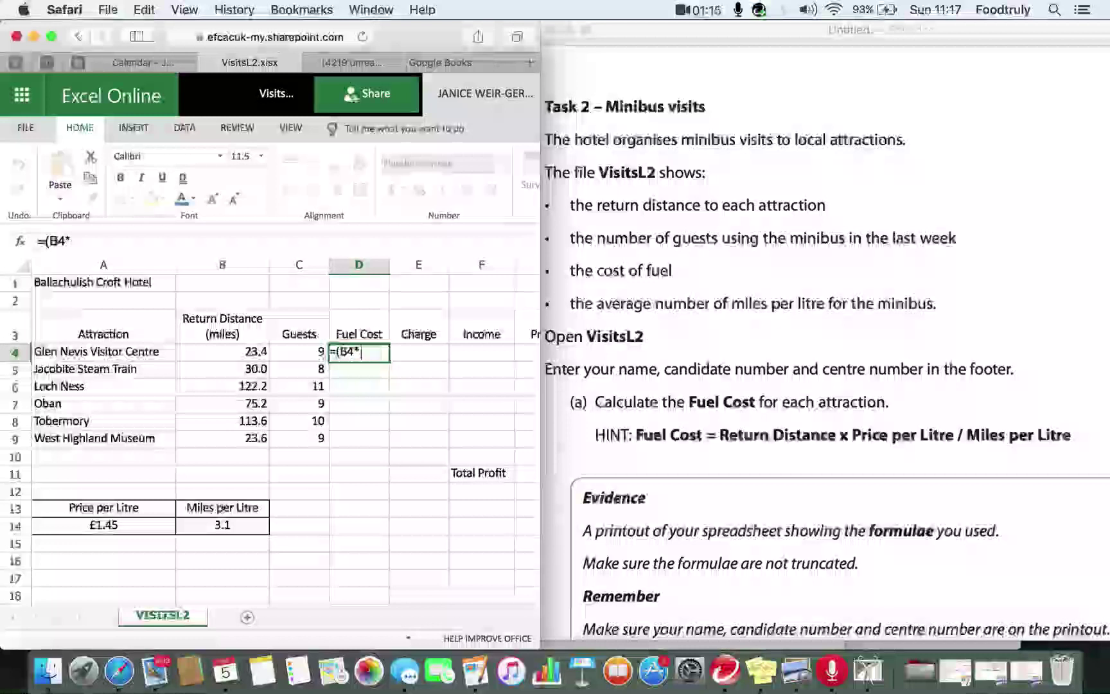
click(119, 527)
text())
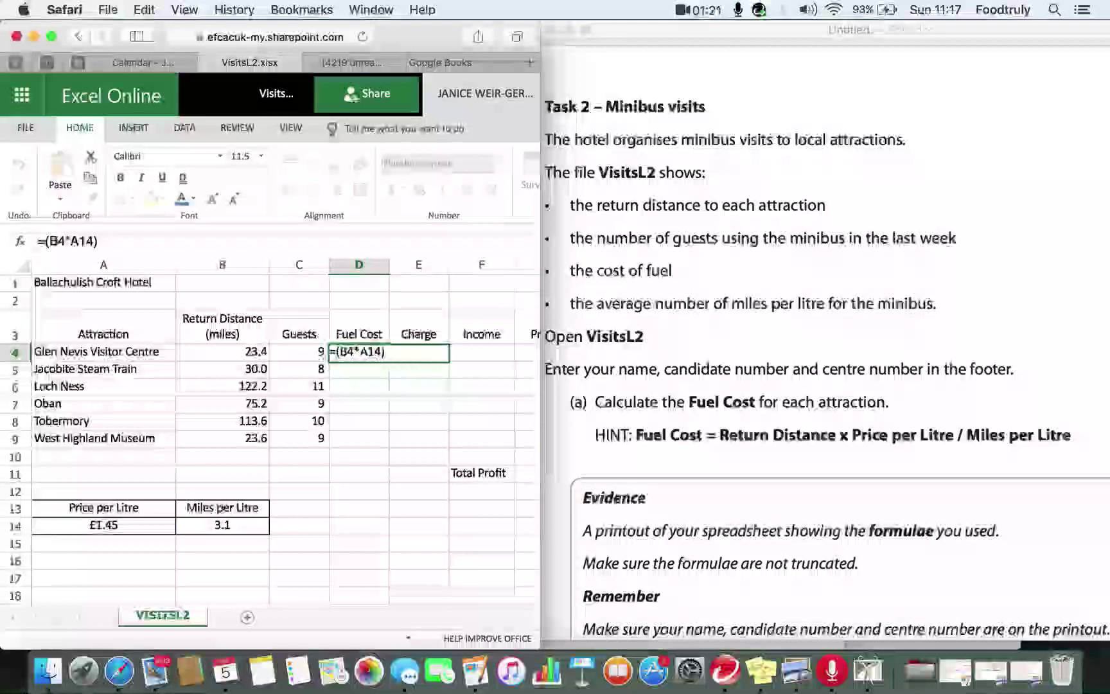
text(/)
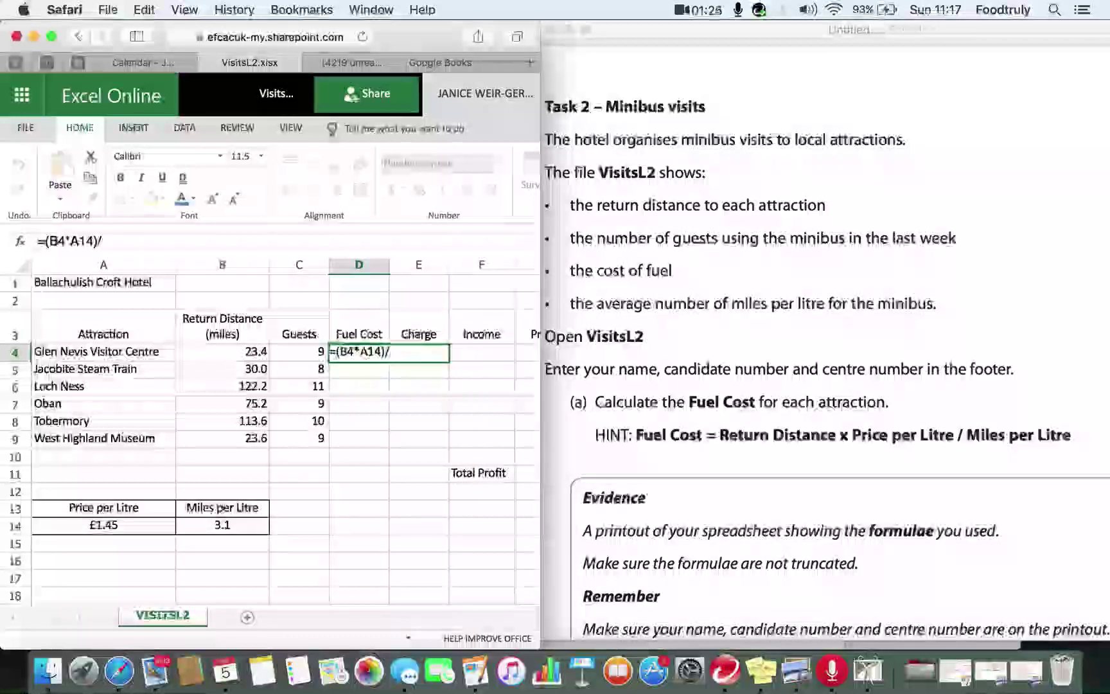
click(231, 527)
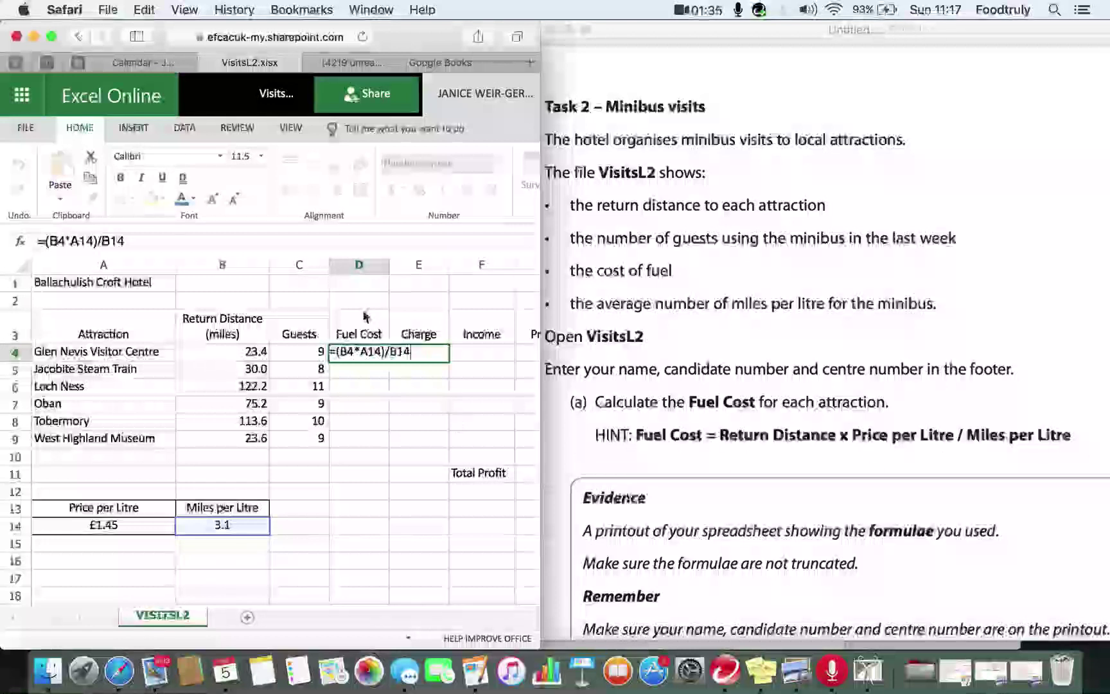
key(Return)
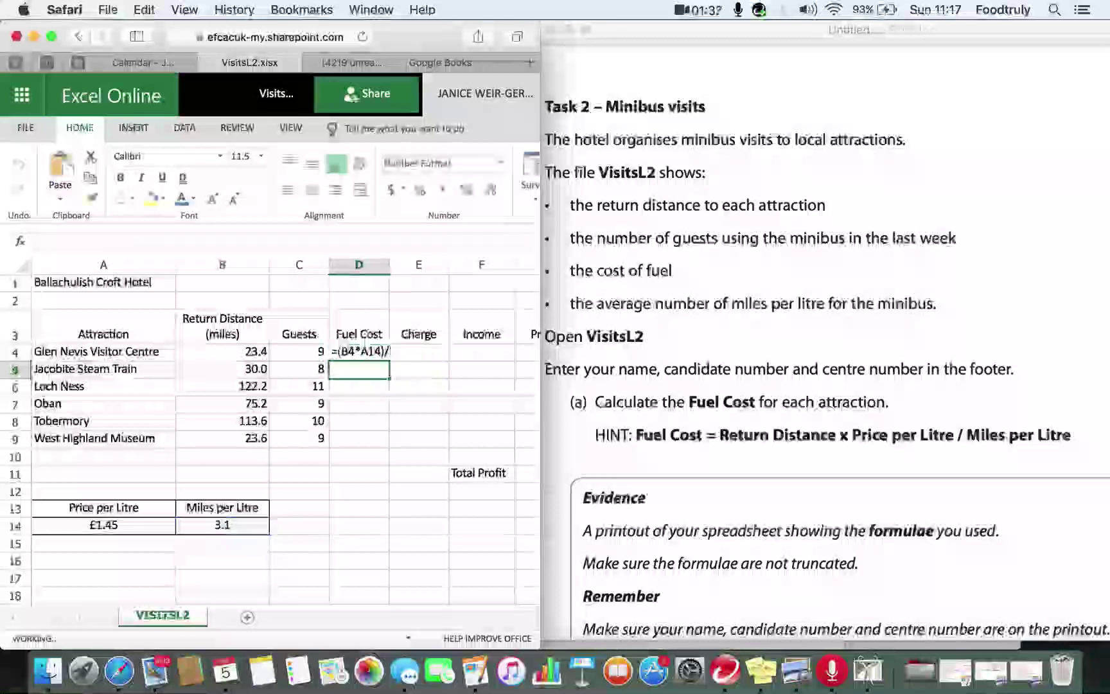
Step: Try to fill the fuel cost formula with relative references from D4 down to D9
click(377, 347)
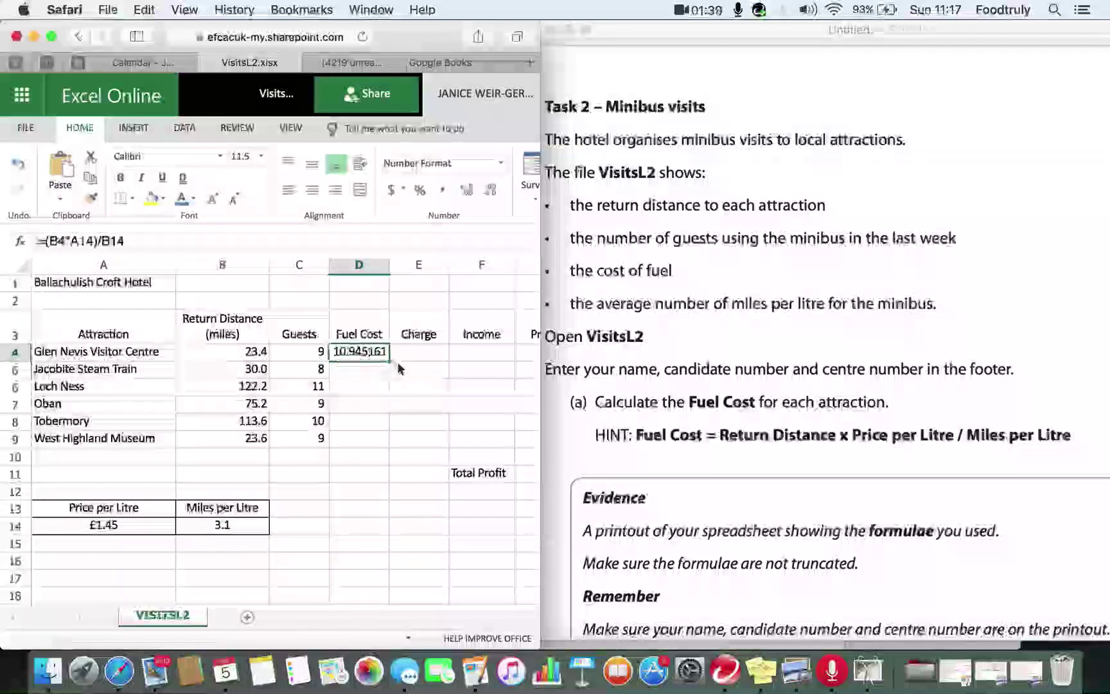
drag(388, 362, 388, 439)
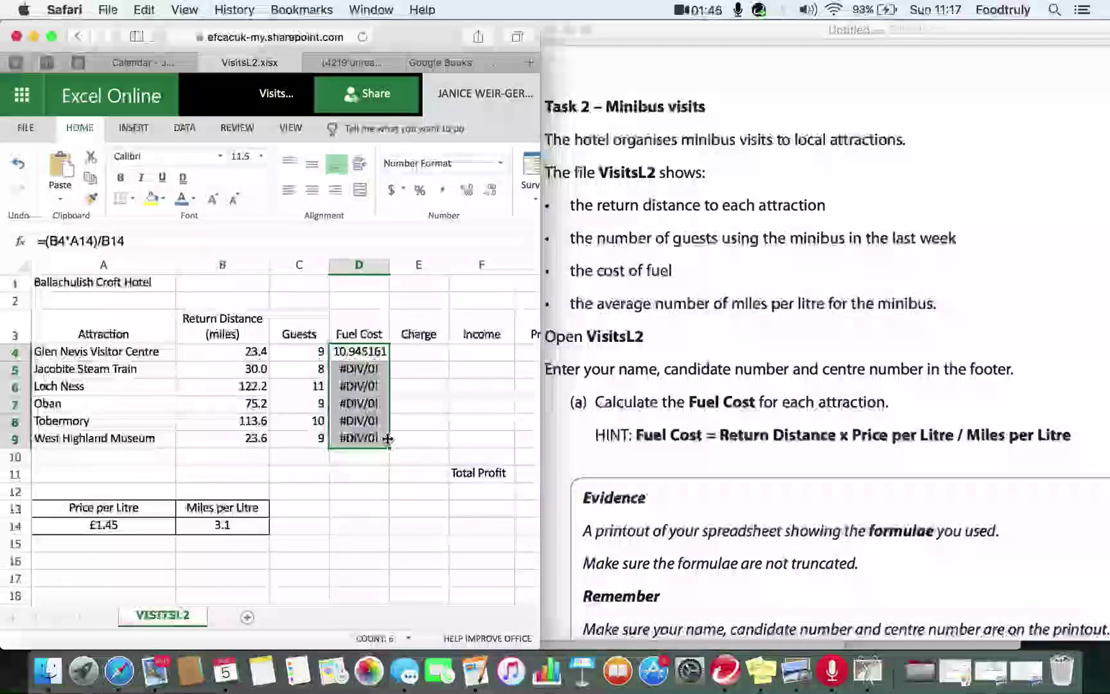
click(419, 369)
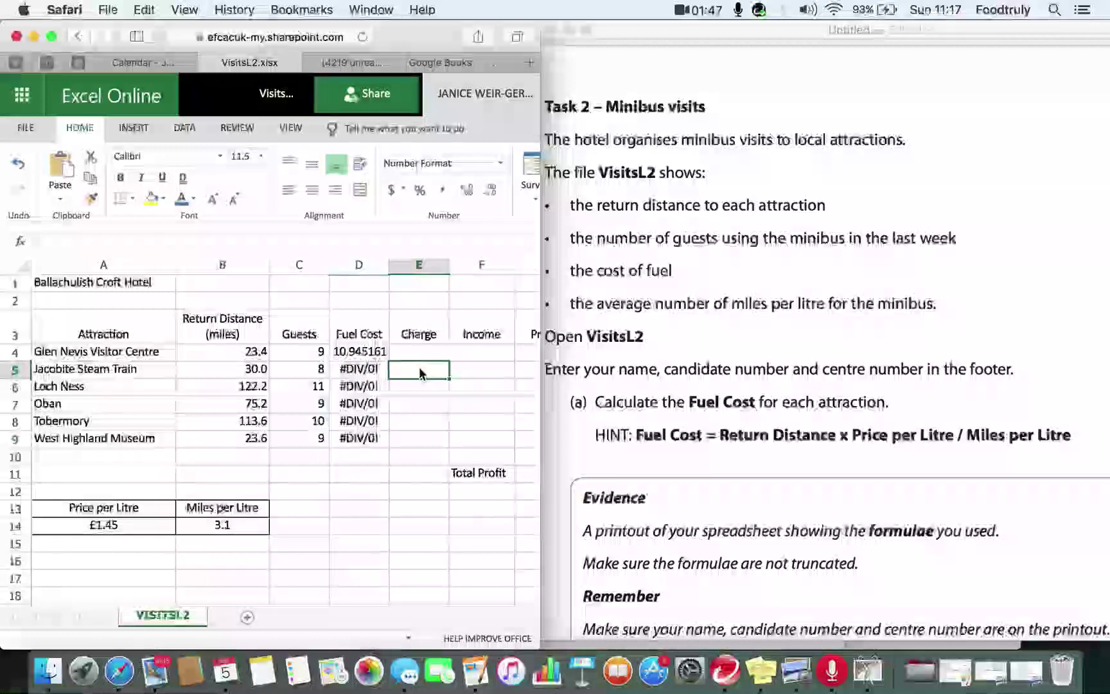
Step: Examine the fuel cost formulas in D4 and D5 to compare their cell references
click(372, 355)
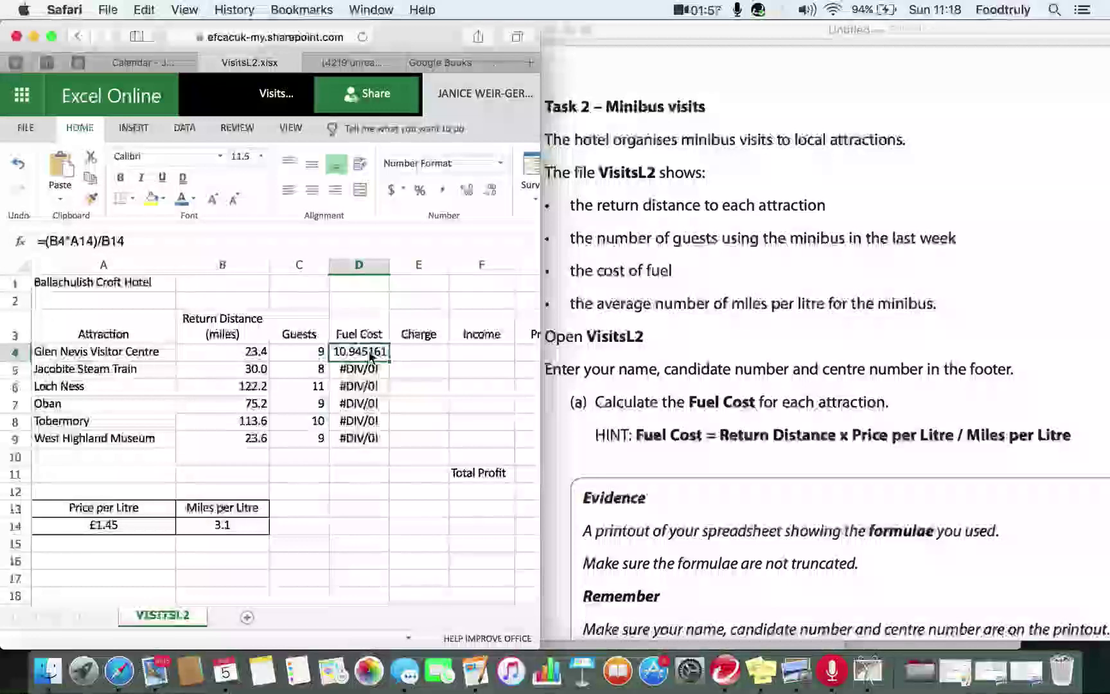
double_click(370, 353)
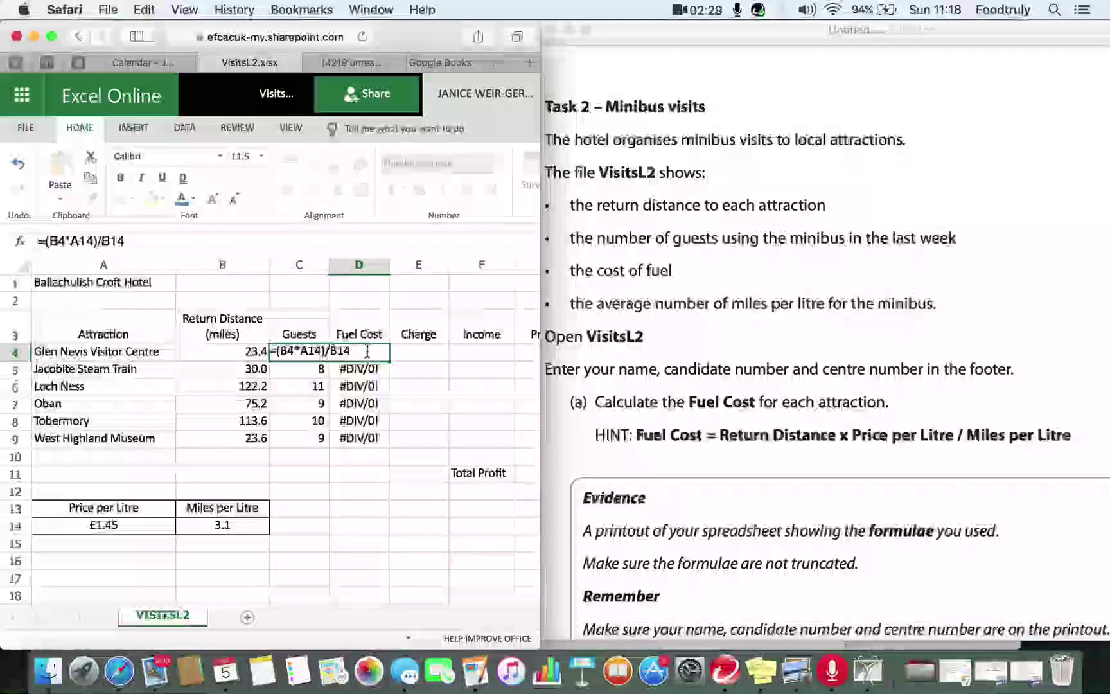
key(Return)
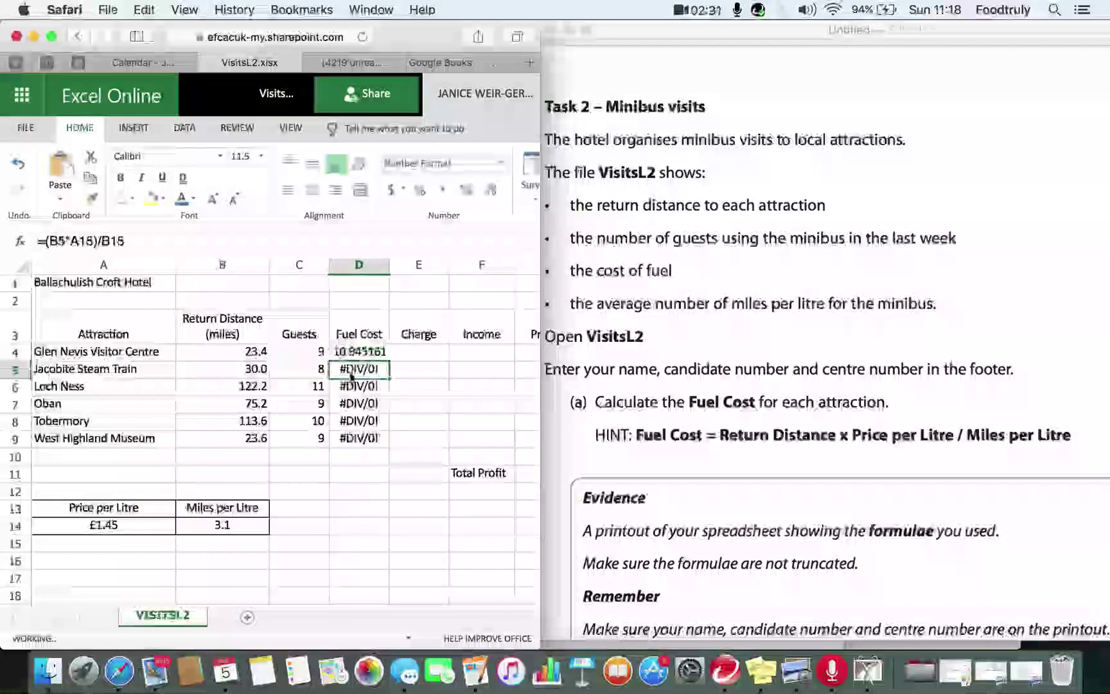
double_click(360, 371)
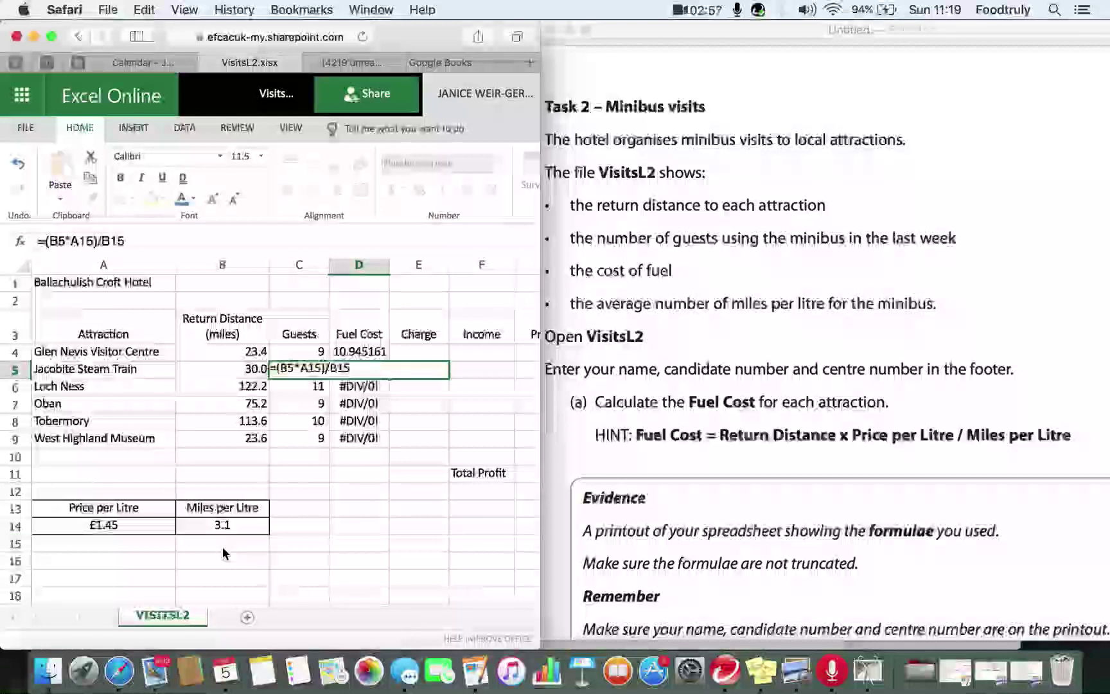
key(Return)
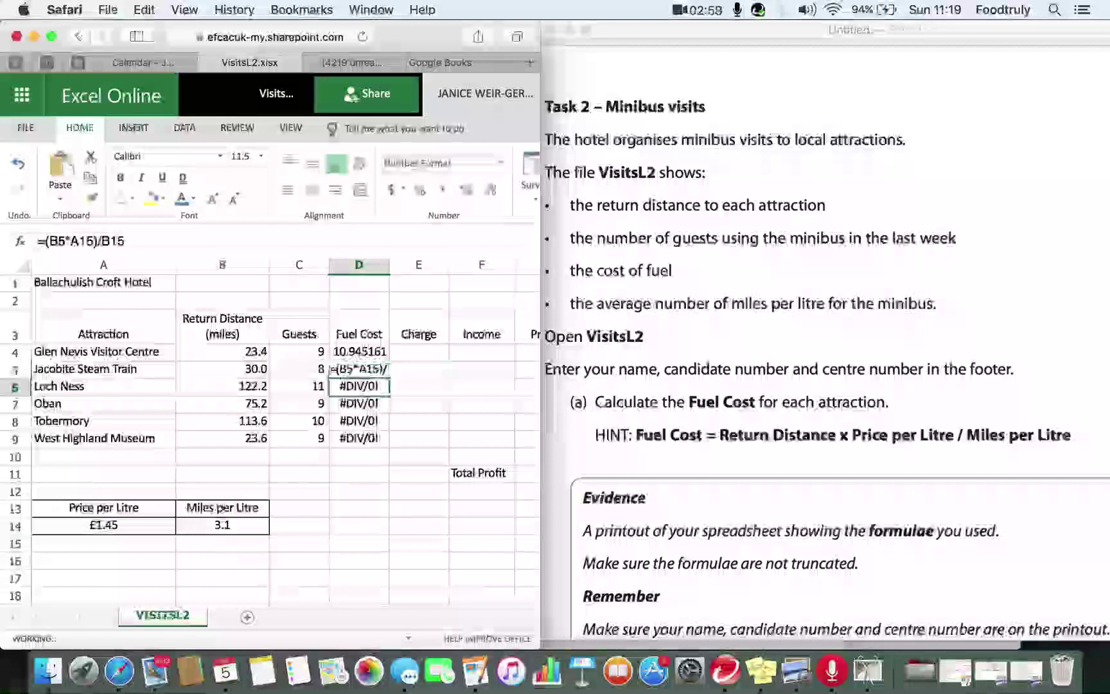
click(370, 376)
Step: Make the price and miles per litre references in D4 absolute so the formula is =(B4*$A$14)/$B$14
click(373, 357)
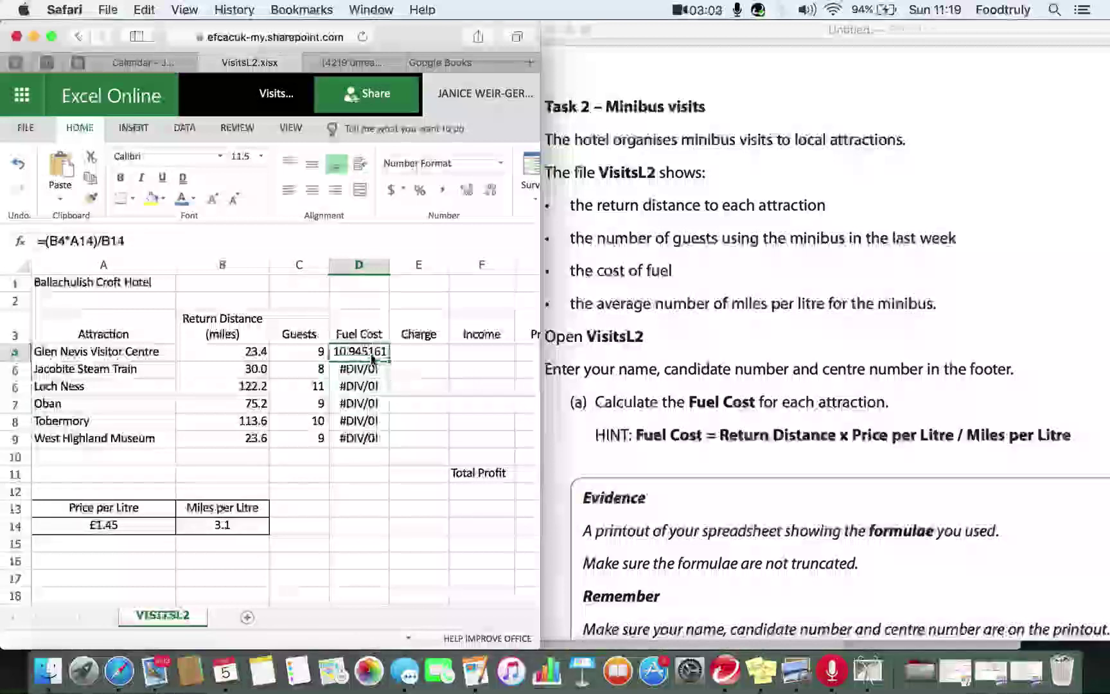
double_click(373, 357)
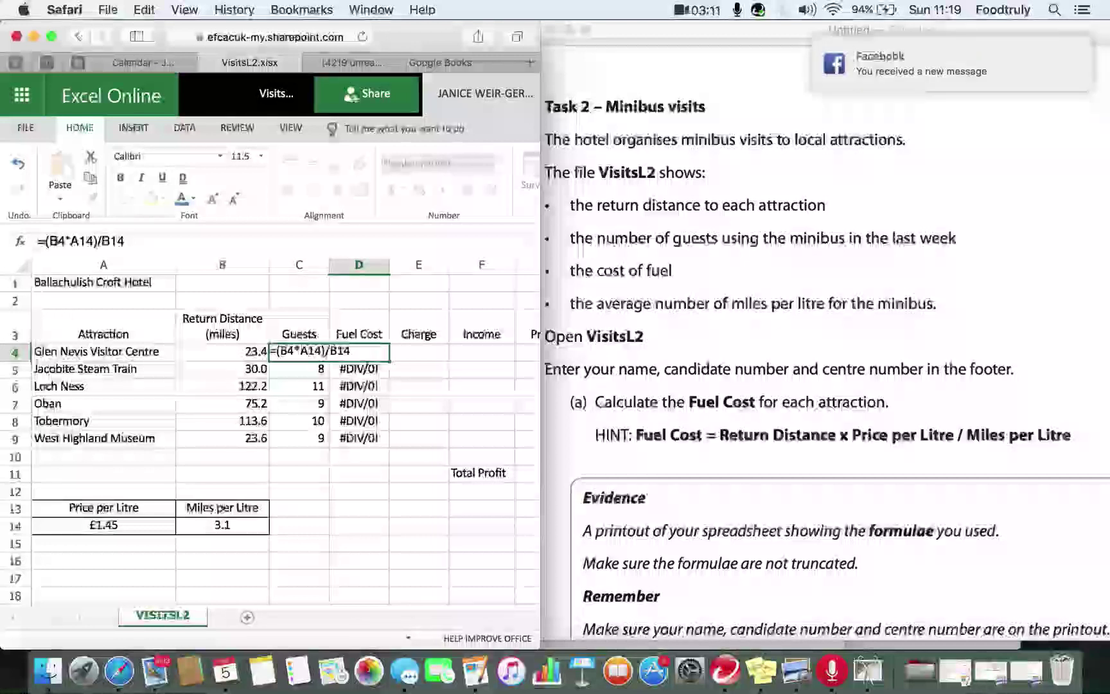
click(300, 350)
text($)
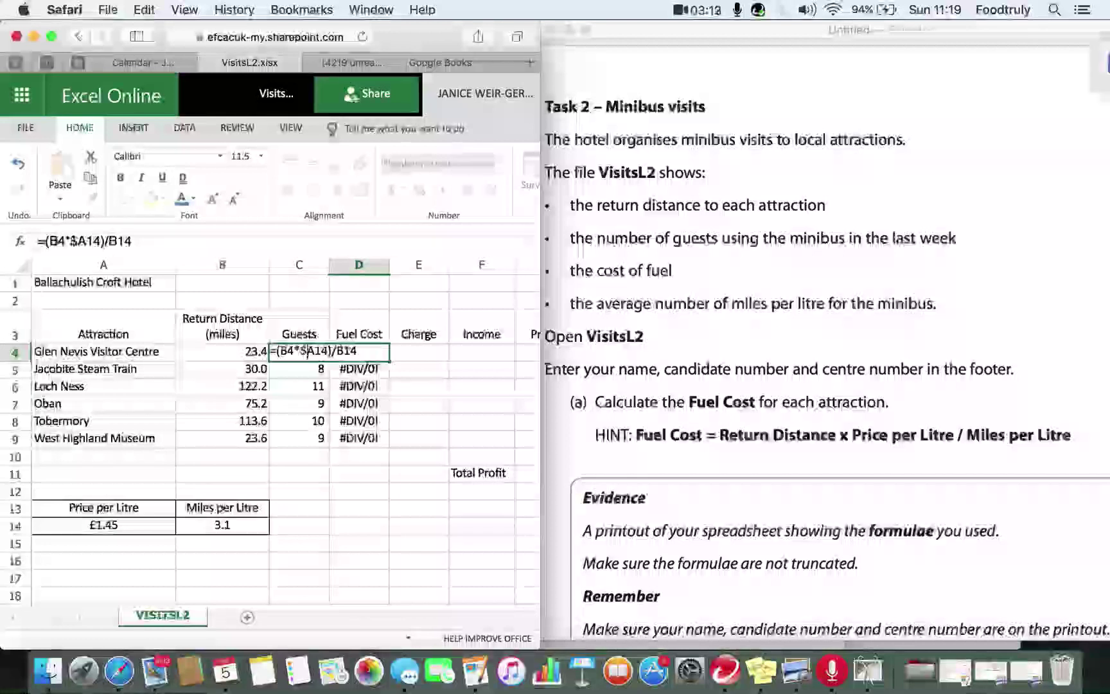
click(315, 351)
text($)
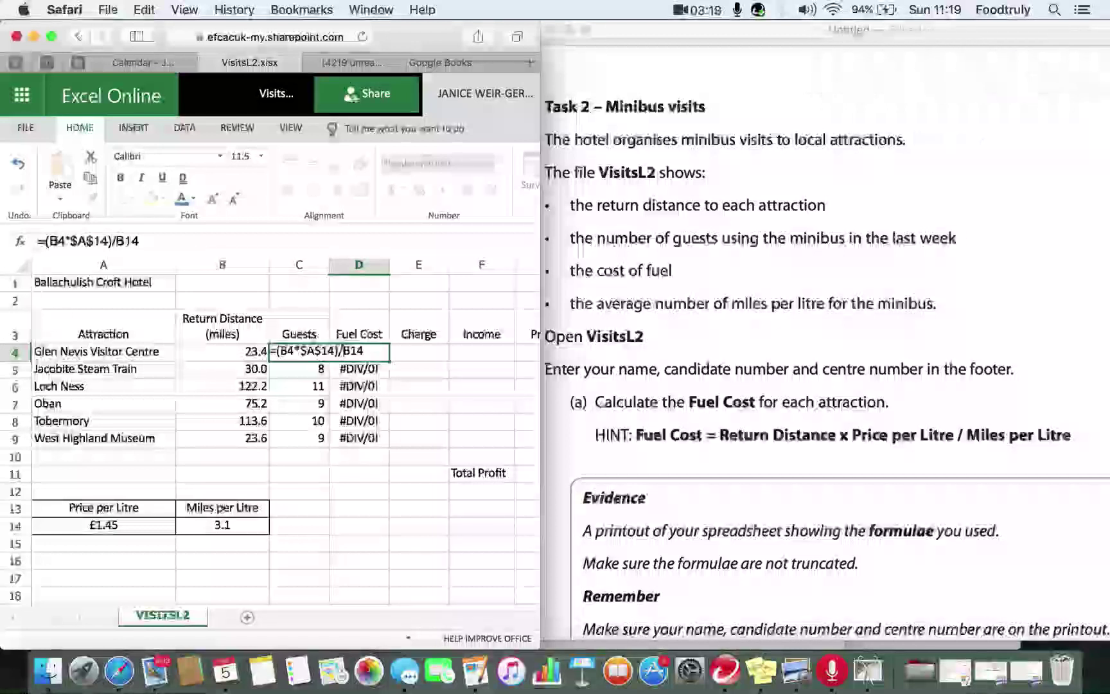
click(343, 351)
text($A)
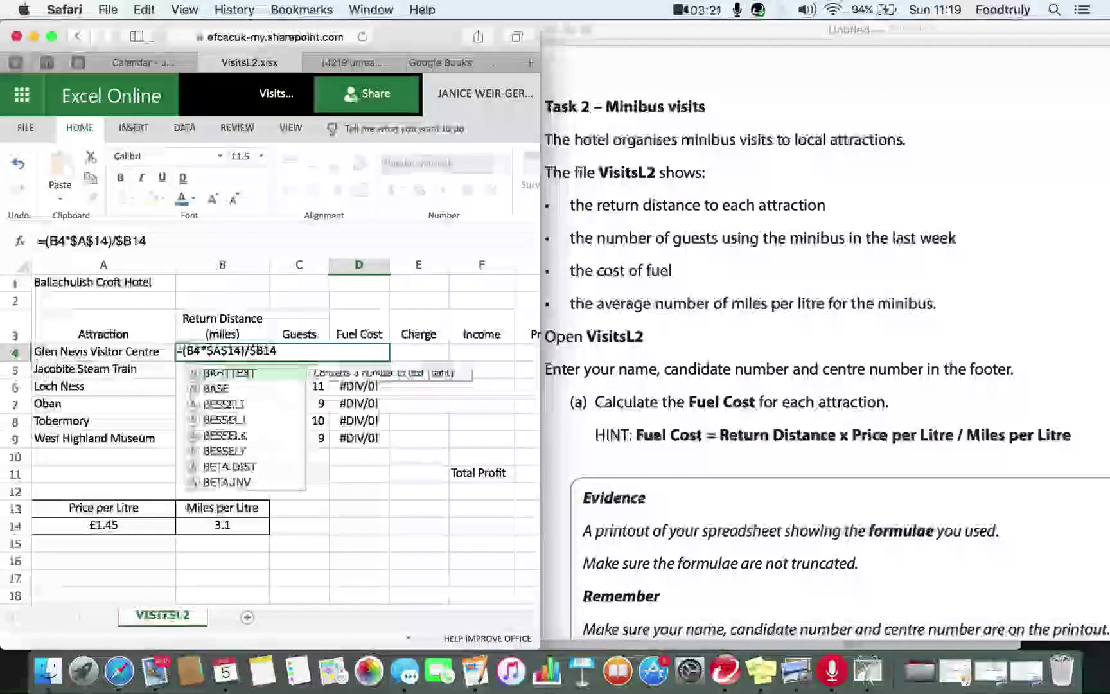
text($)
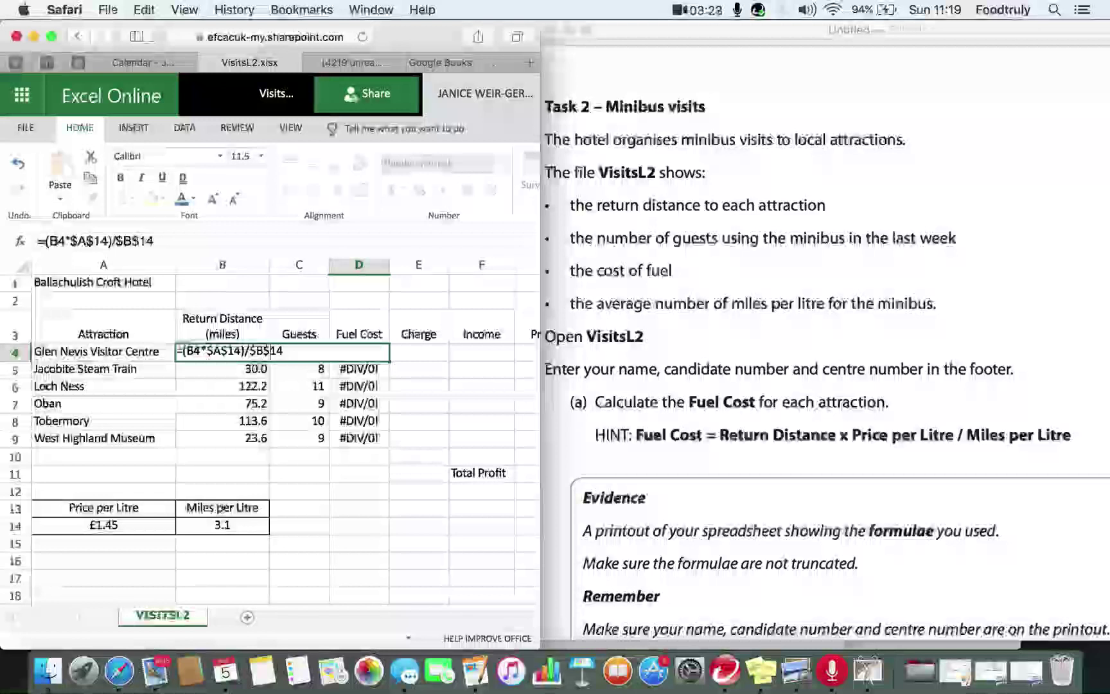
key(Return)
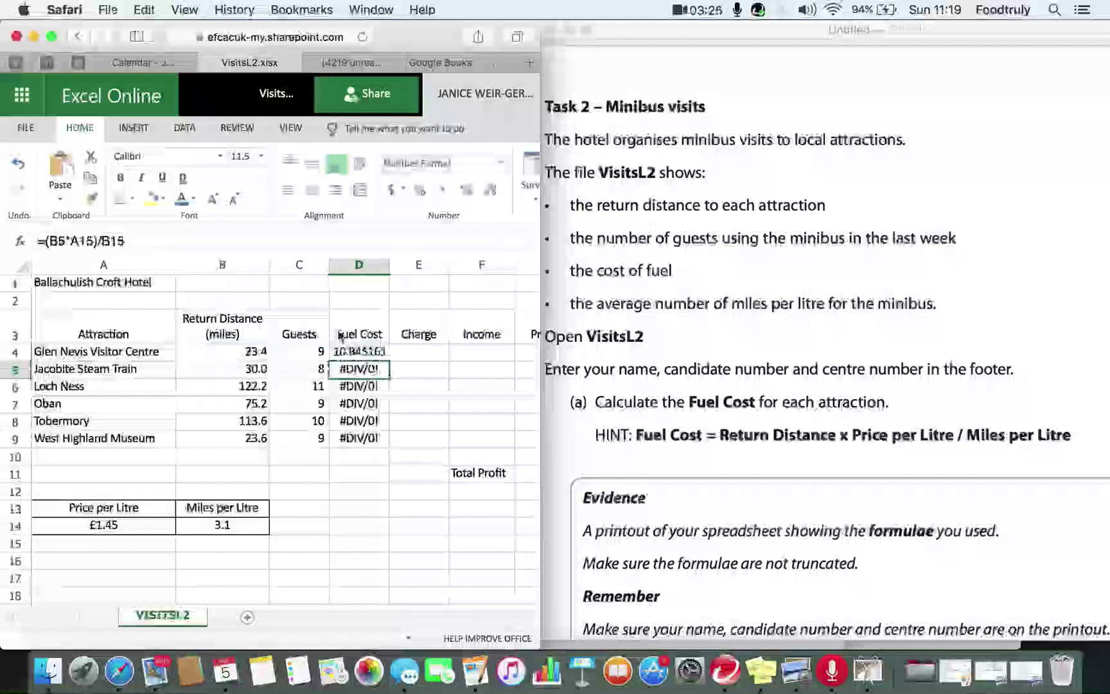
Step: Fill the absolute-reference formula from D4 down to D9 and review the formula in D4
click(380, 353)
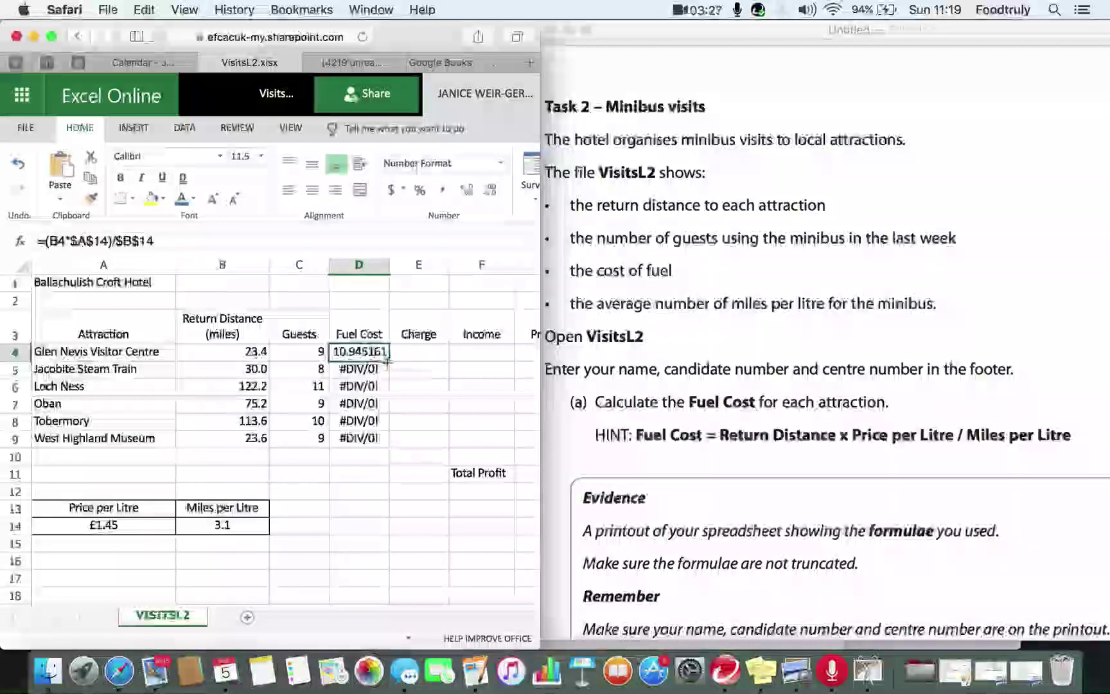
drag(387, 363, 388, 450)
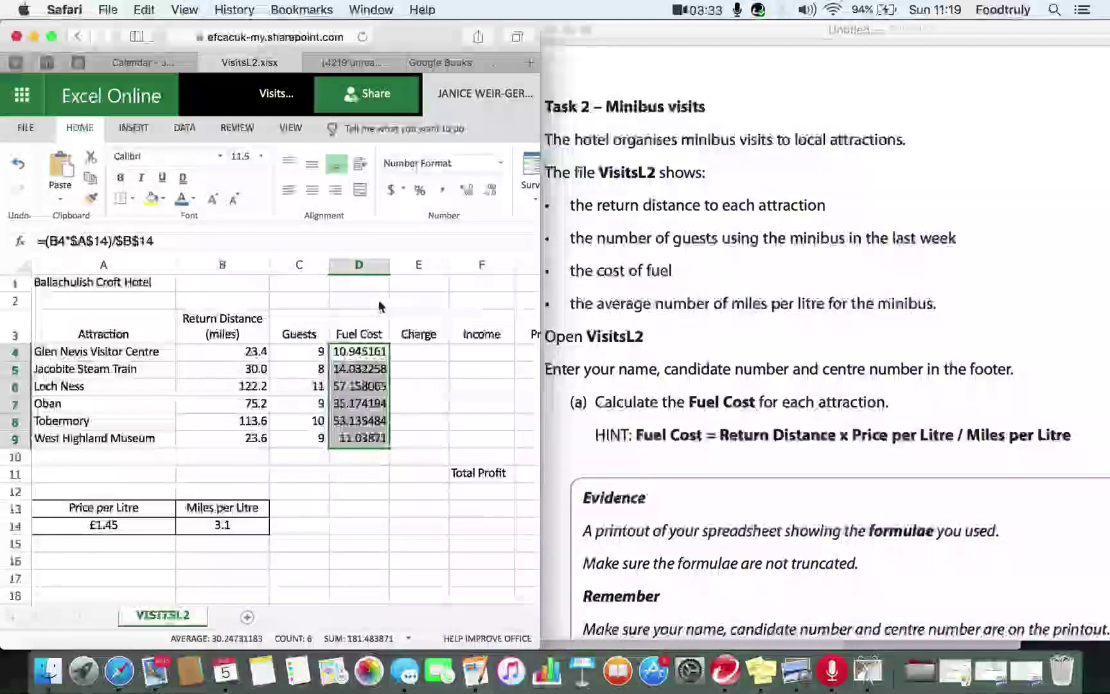
click(372, 359)
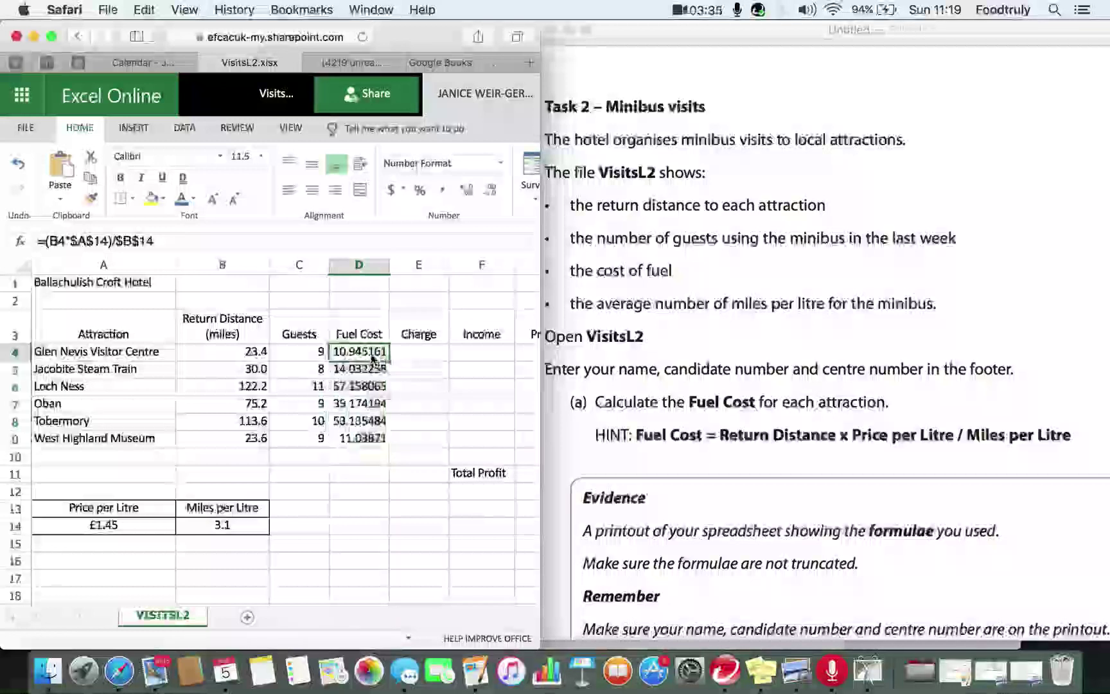
double_click(372, 358)
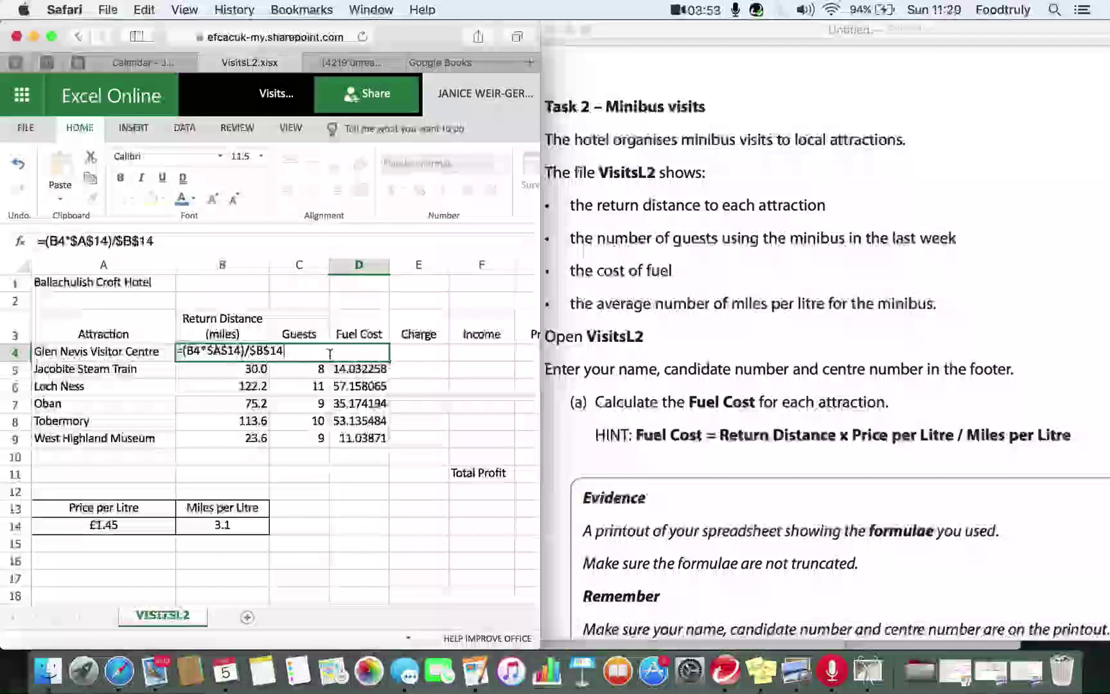
click(419, 350)
Step: Reduce the Glen Nevis Visitor Centre fuel cost in D4 to two decimal places
click(360, 354)
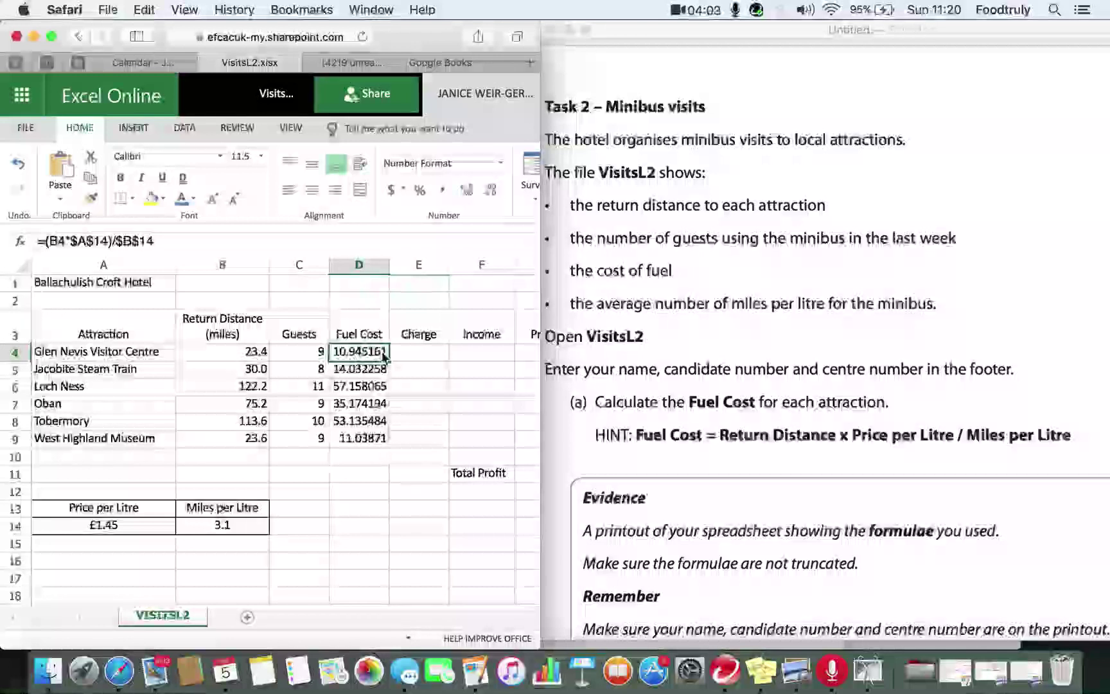
click(495, 193)
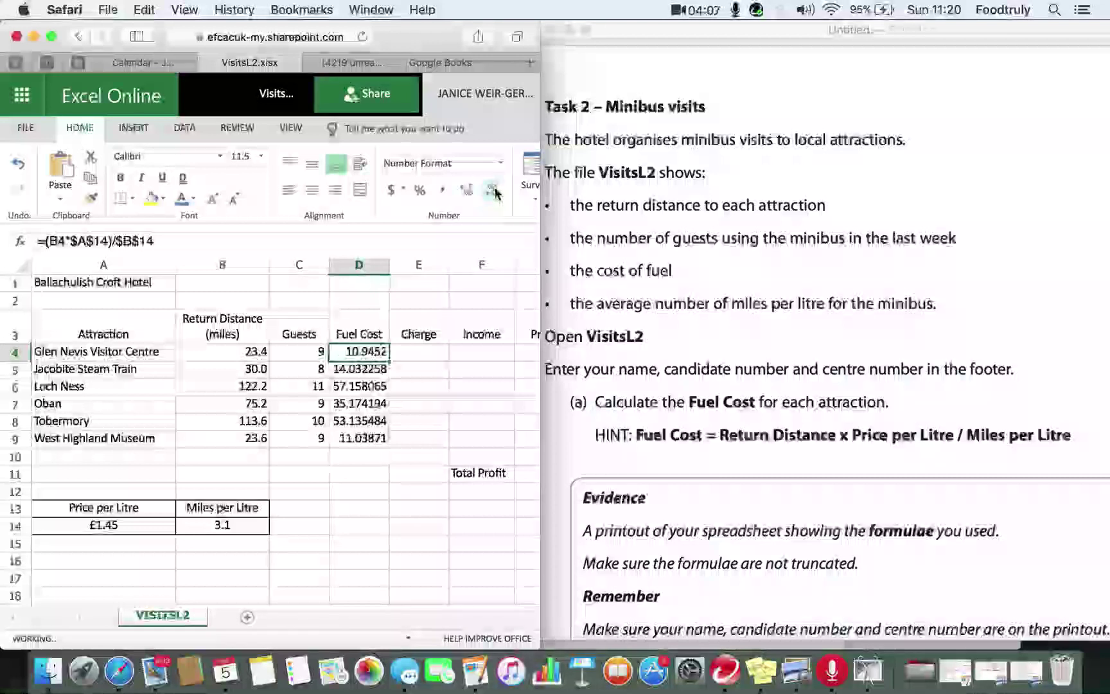
click(494, 193)
click(495, 193)
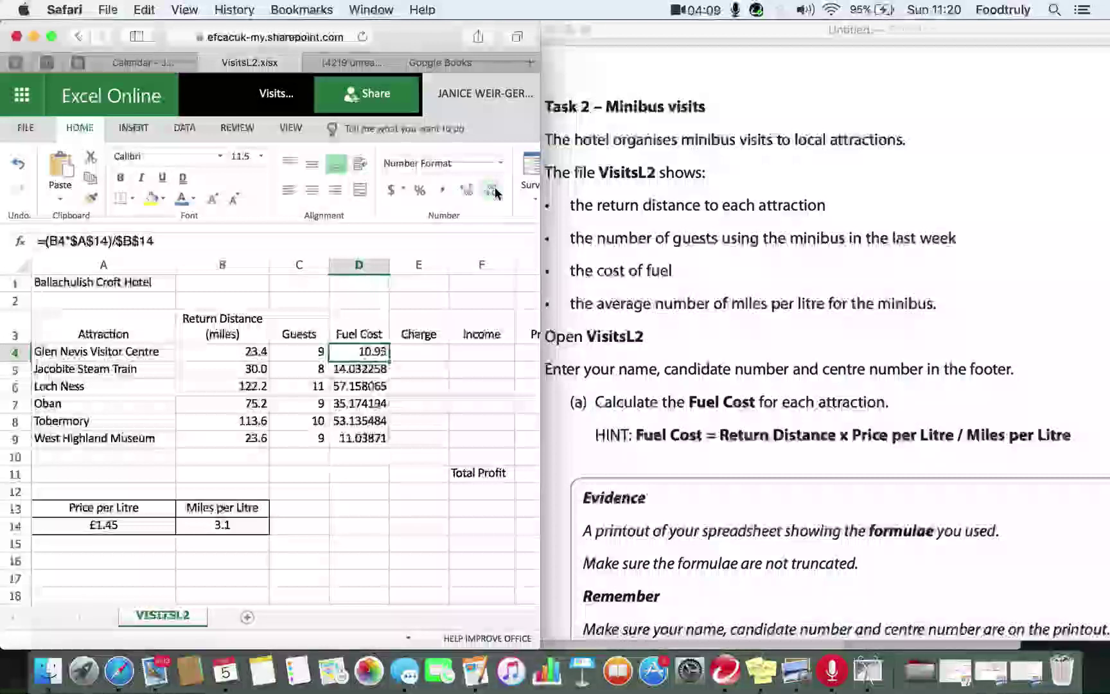
Step: Reduce the Jacobite Steam Train fuel cost in D5 to two decimal places
click(376, 370)
click(495, 194)
click(495, 194)
click(495, 194)
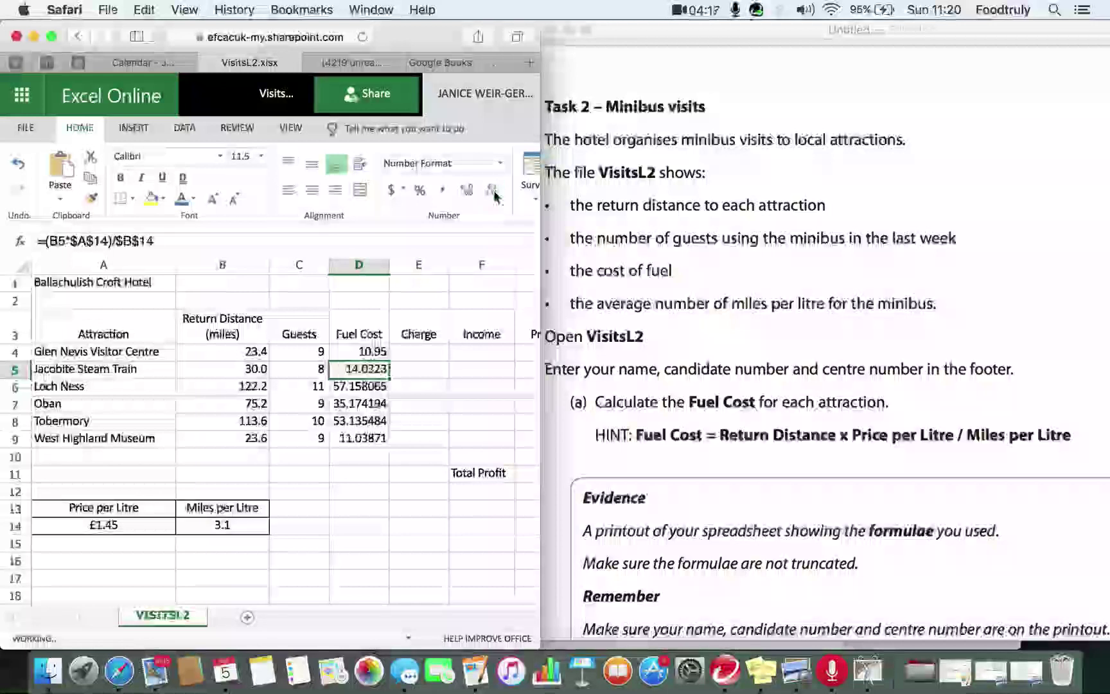
click(495, 194)
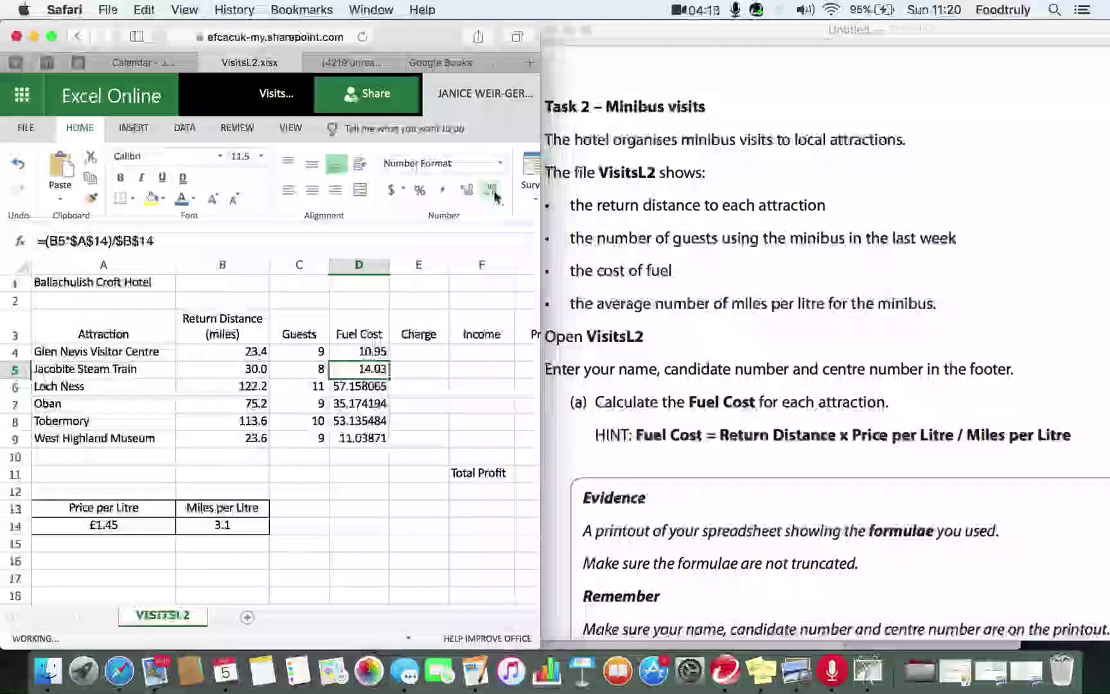
Step: Reduce the Loch Ness fuel cost in D6 to two decimal places
click(371, 389)
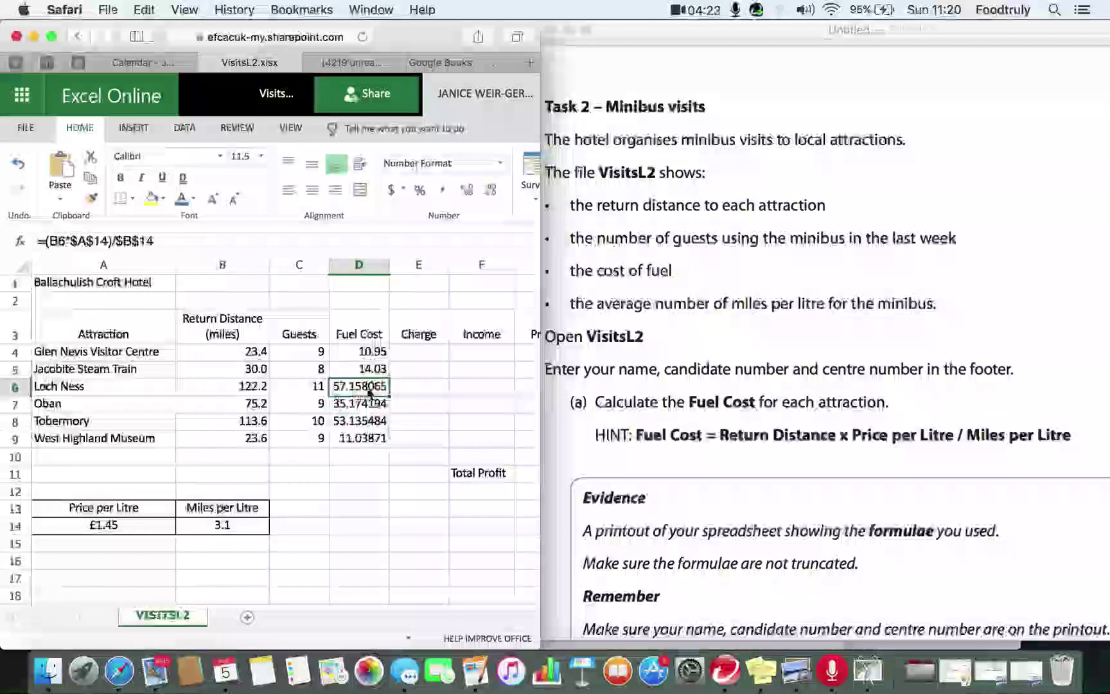
click(492, 192)
click(494, 195)
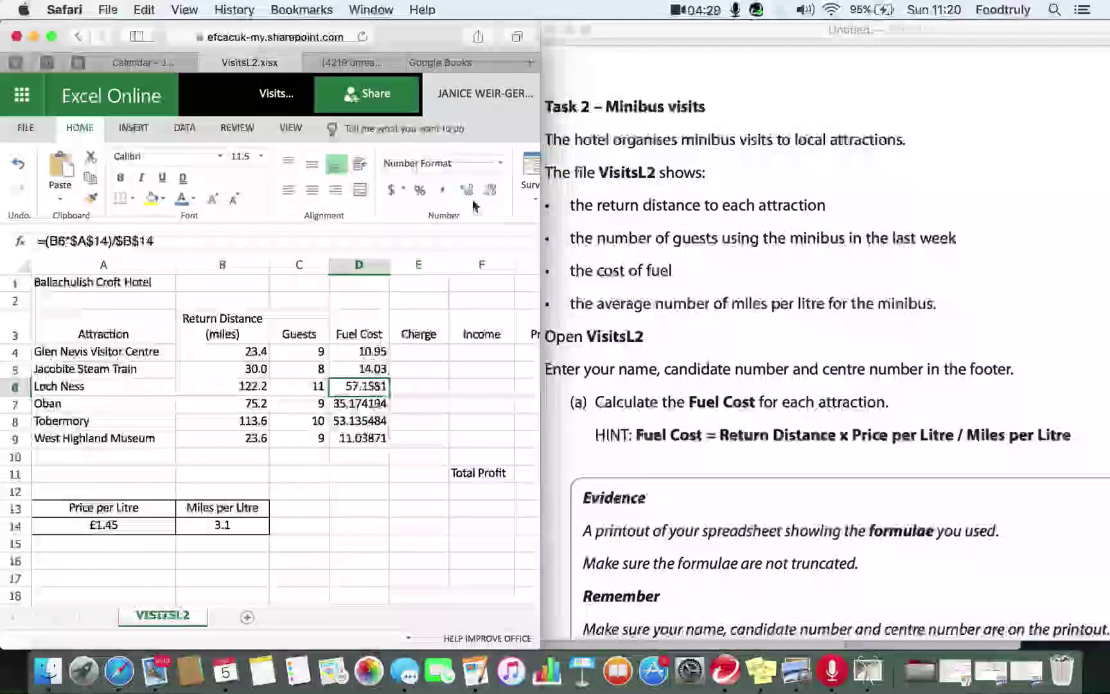
click(491, 191)
click(493, 192)
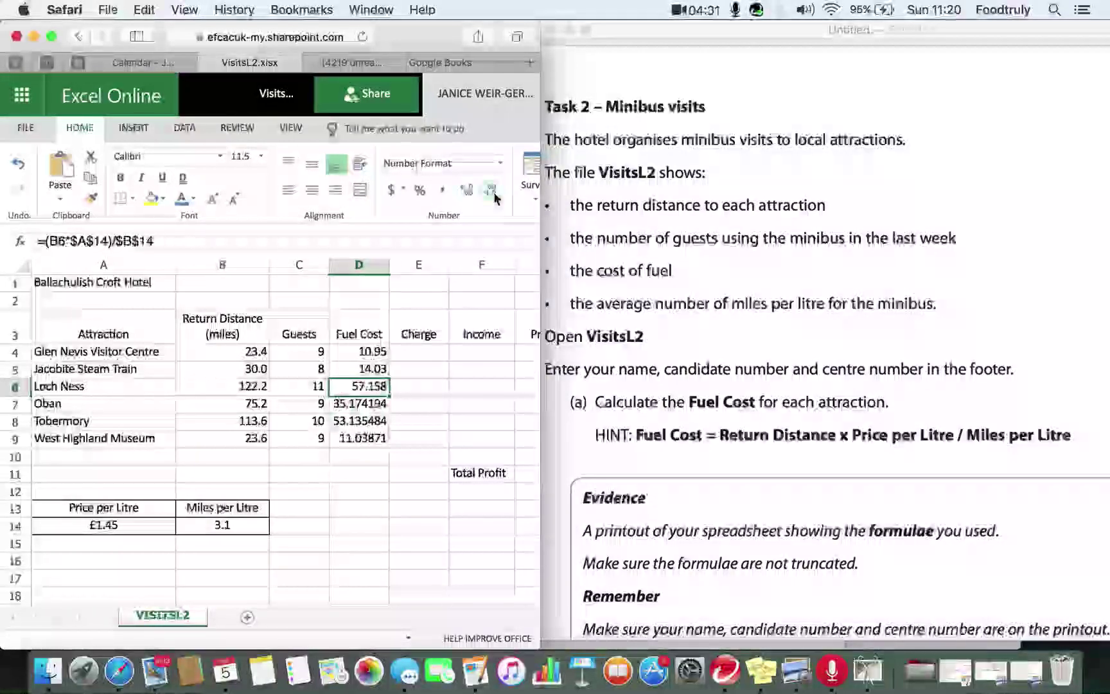
Step: Reduce the Oban fuel cost in D7 to two decimal places and remove one decimal place from the Tobermory fuel cost in D8
click(377, 405)
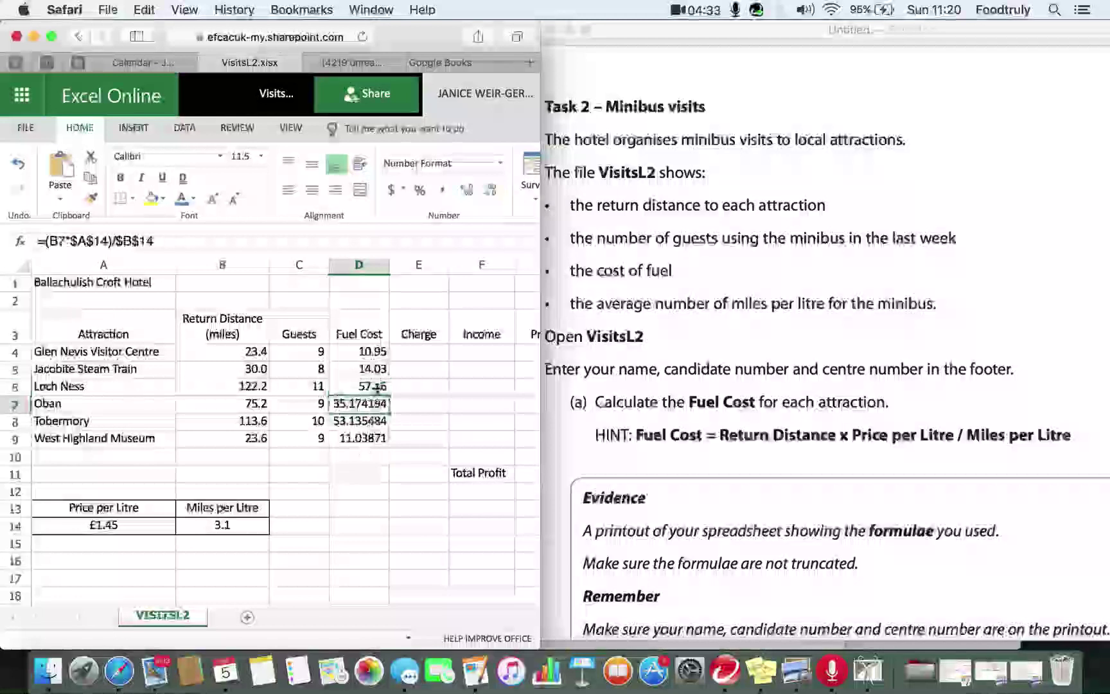
click(489, 193)
click(490, 193)
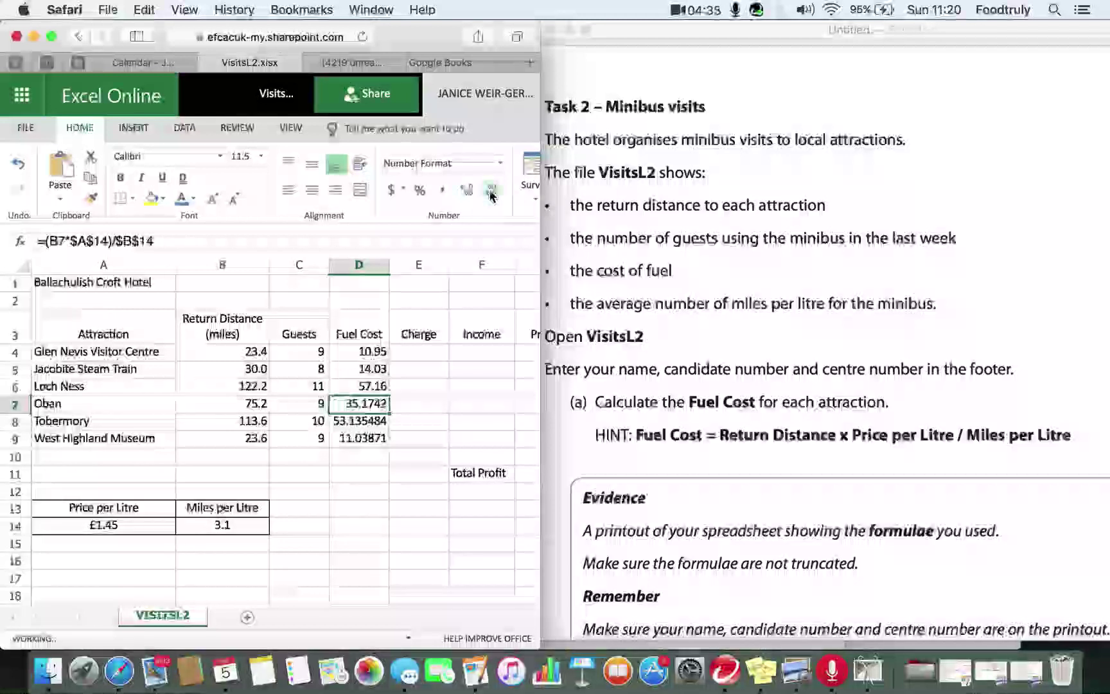
click(492, 192)
click(491, 193)
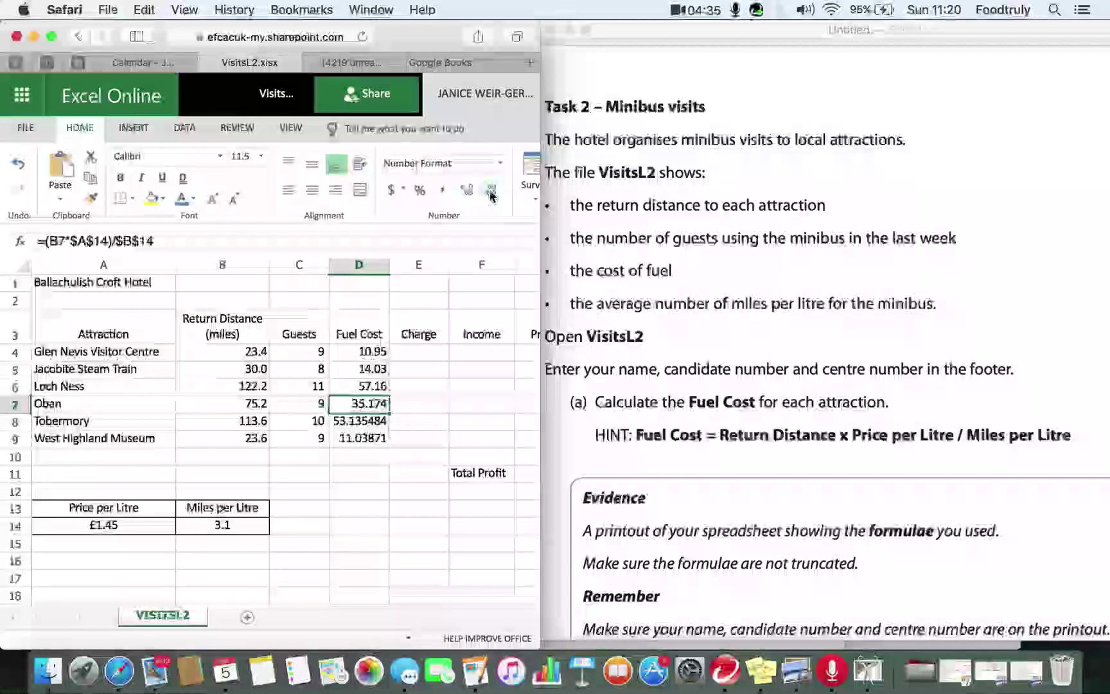
click(374, 424)
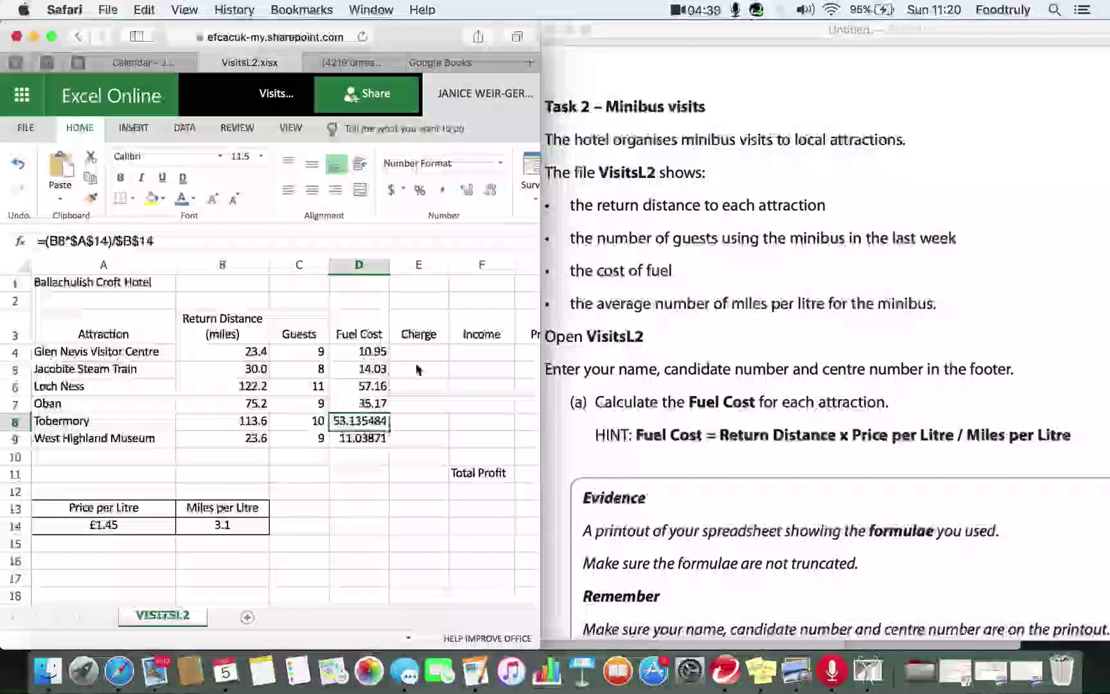
click(491, 193)
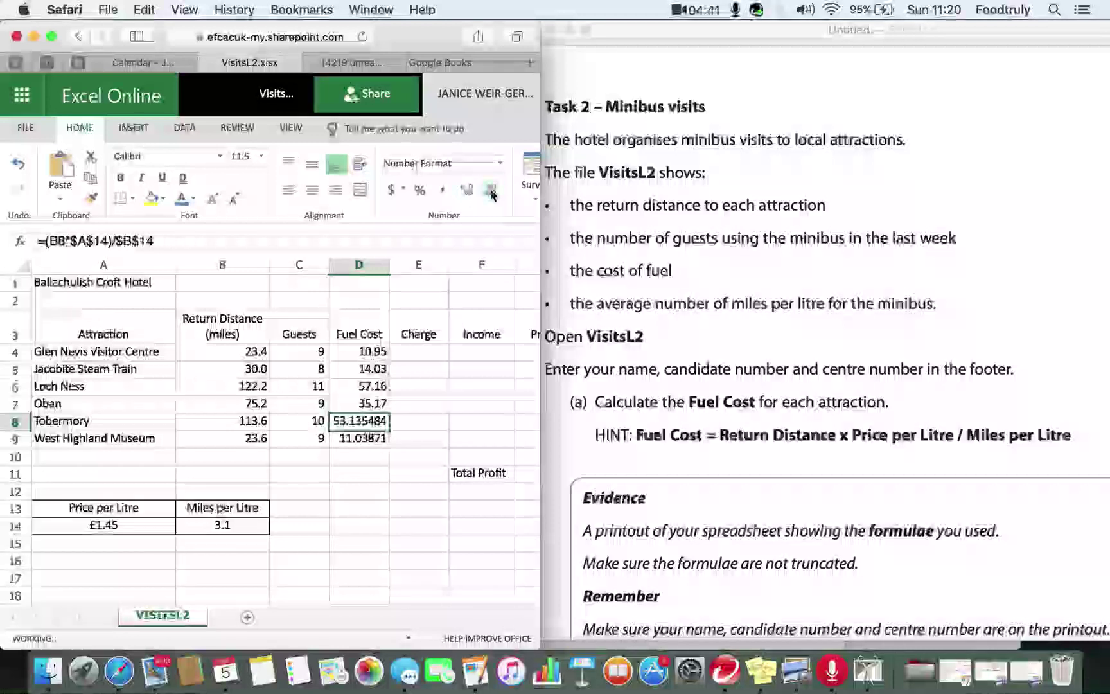
Step: Fill the Glen Nevis Visitor Centre fuel cost formula with its two-decimal format from D4 down to D9
click(376, 352)
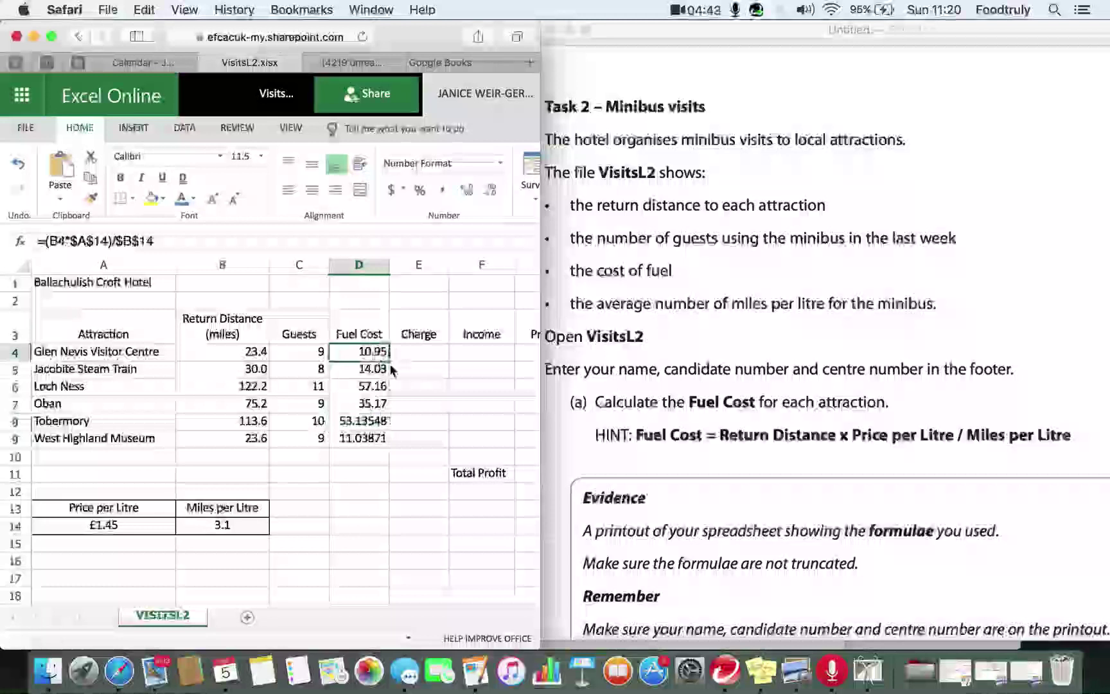
drag(388, 361, 380, 444)
click(355, 463)
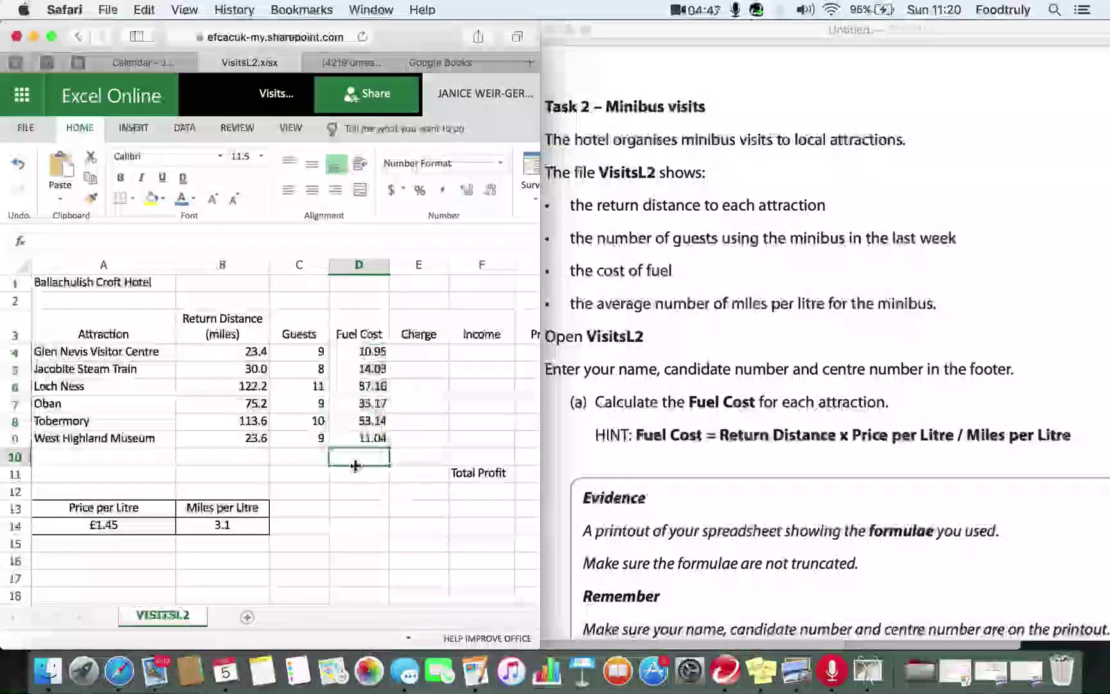